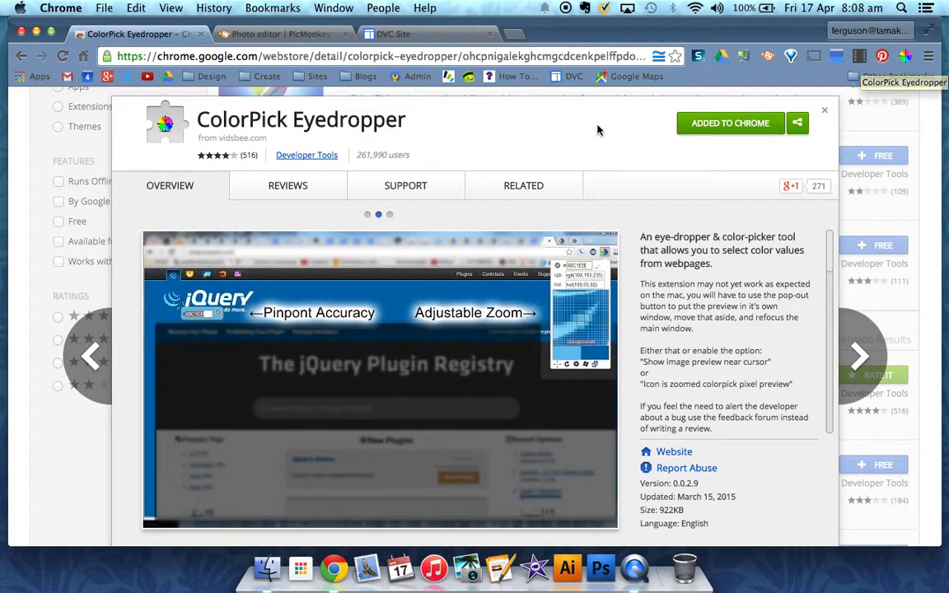
# - Create a blank 1000 × 100 pixel custom canvas from PicMonkey's Design menu
pyautogui.click(276, 36)
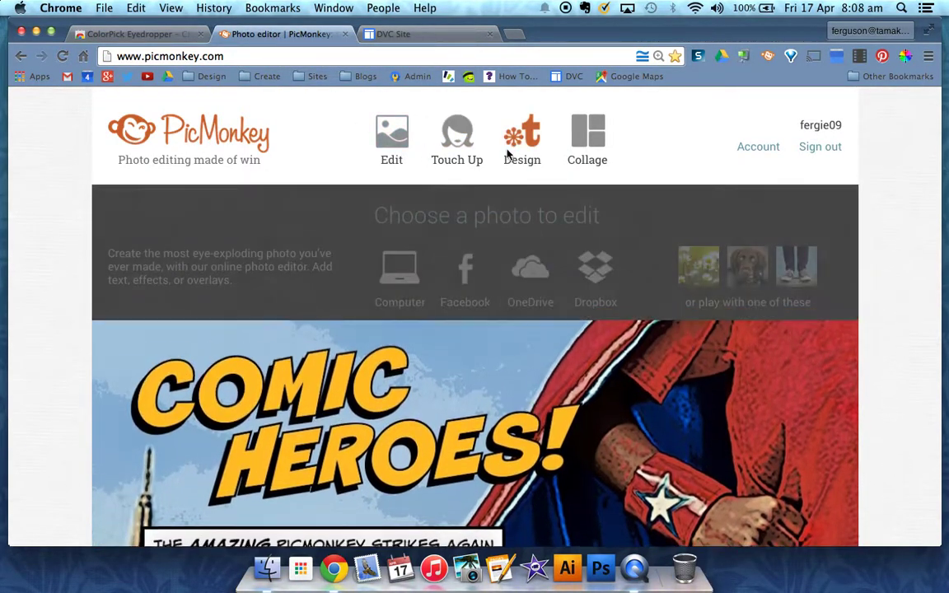
pyautogui.moveTo(507, 153)
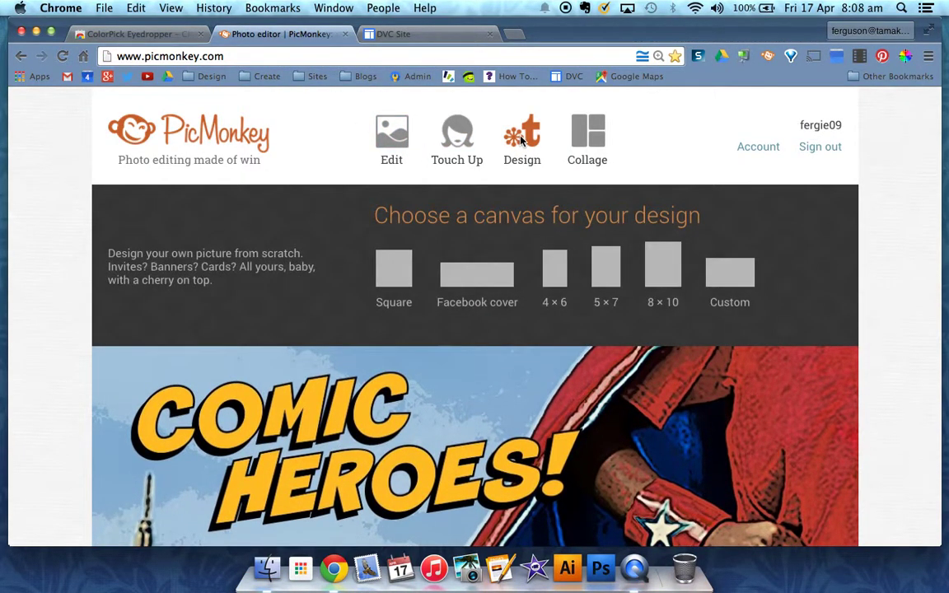
pyautogui.click(731, 274)
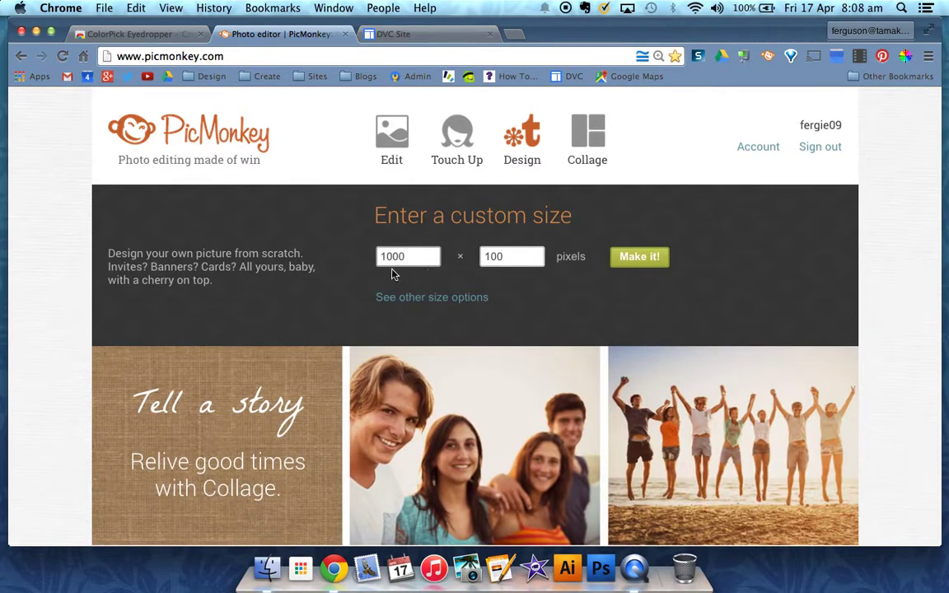
pyautogui.click(486, 260)
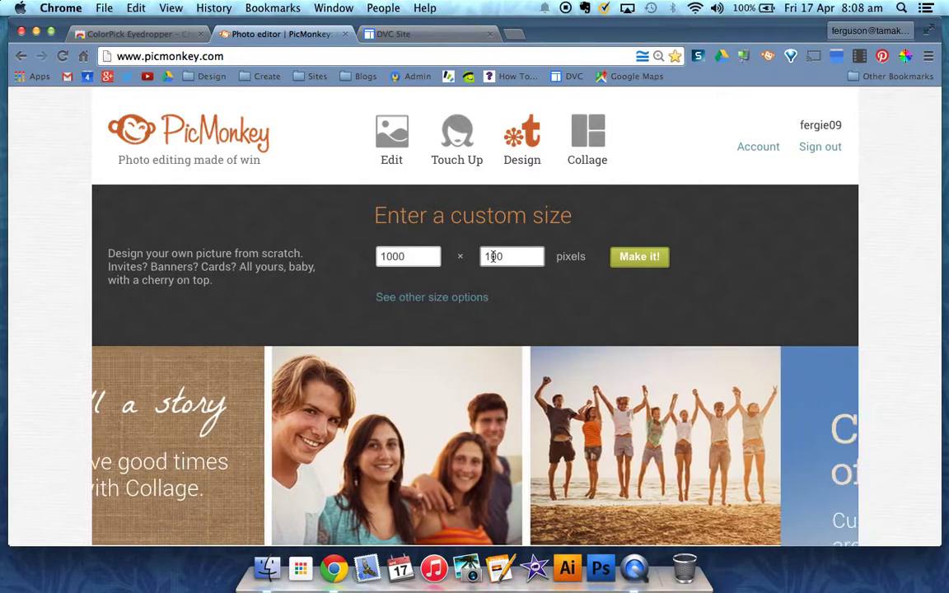
pyautogui.click(396, 34)
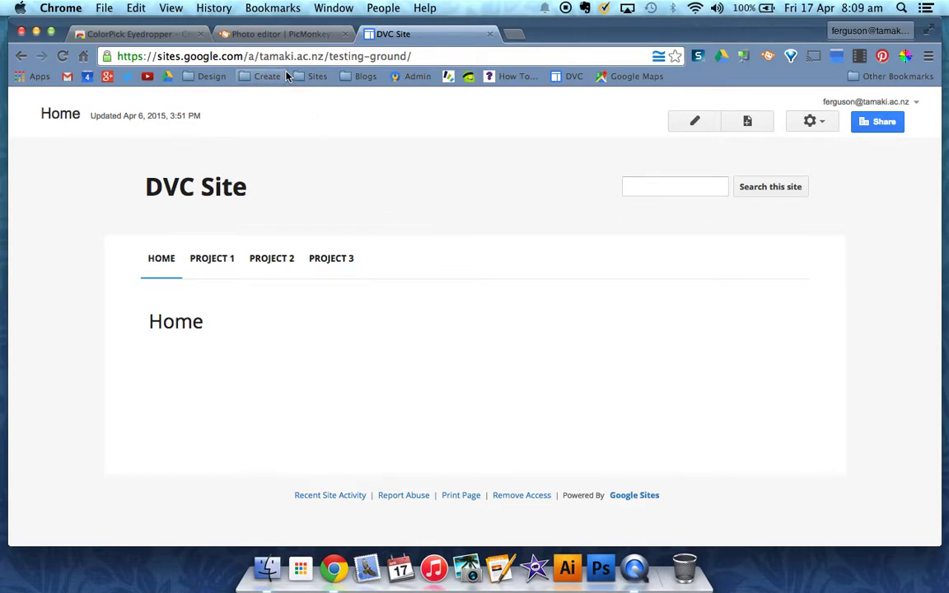
pyautogui.click(261, 36)
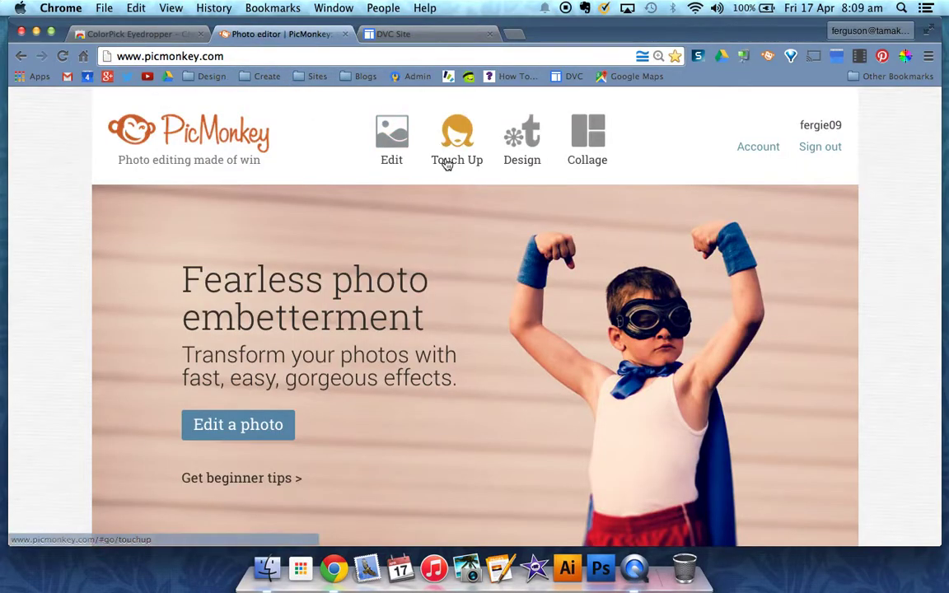
pyautogui.moveTo(522, 136)
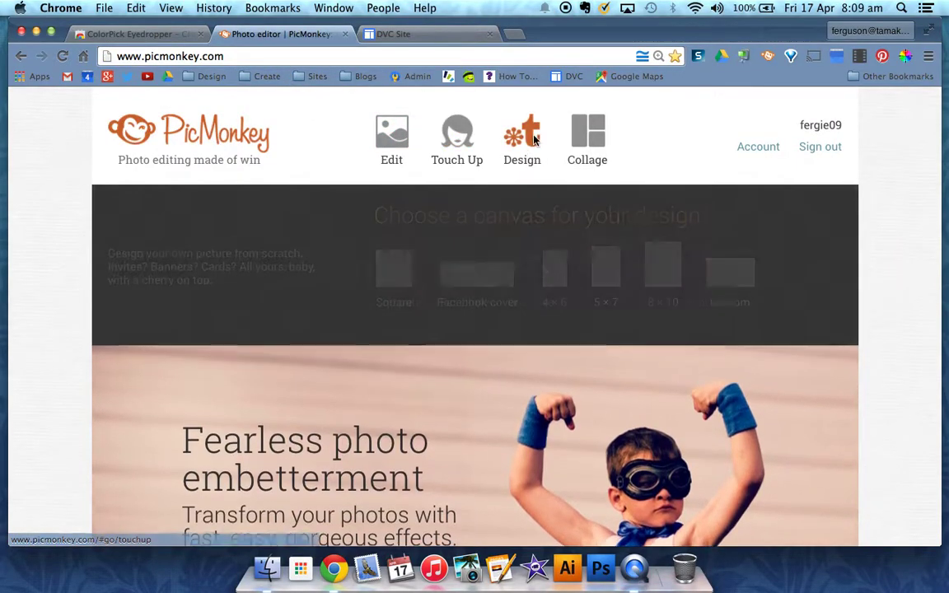
pyautogui.click(734, 290)
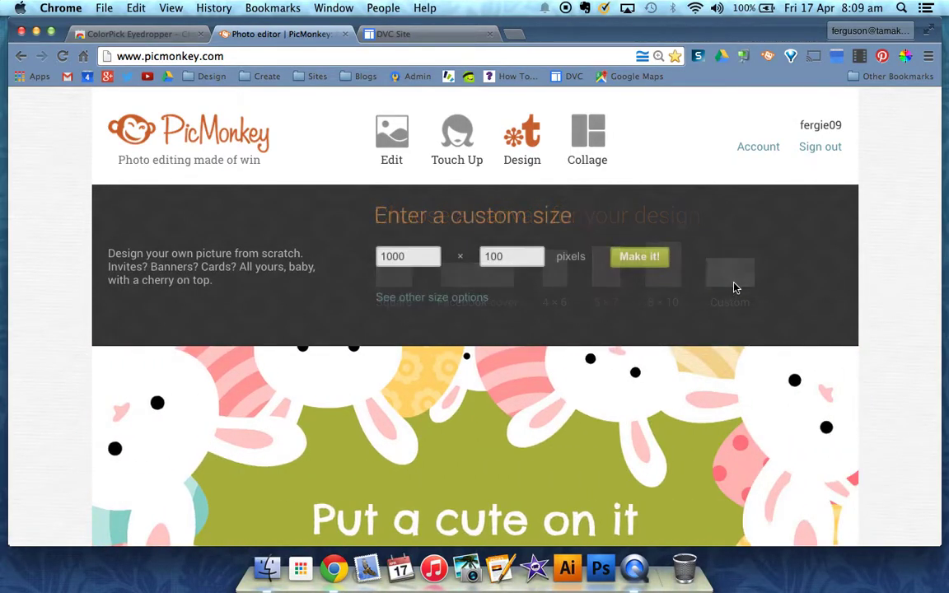
pyautogui.click(646, 256)
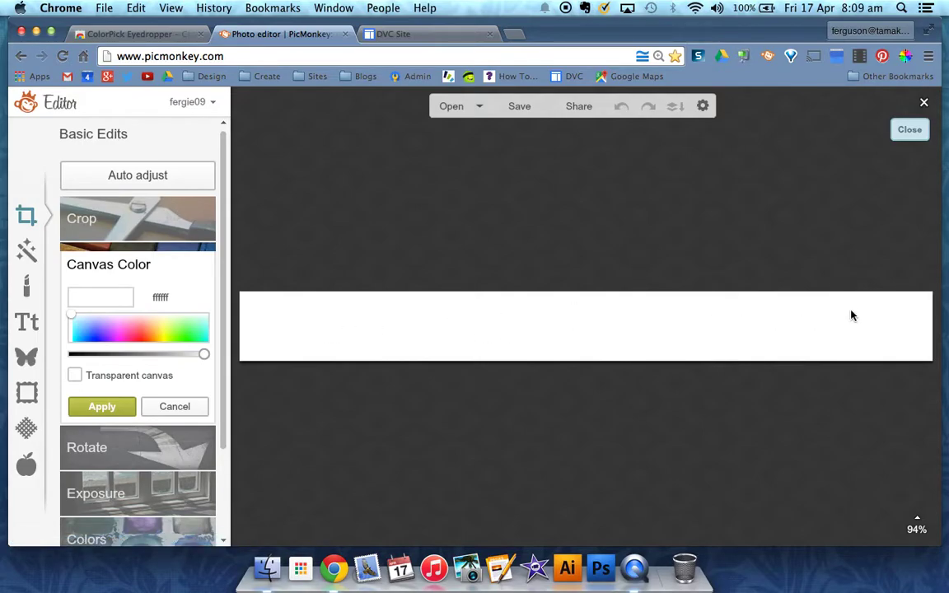
# - Add sweet-white-blue-swirl-powerpoint-backgrounds.jpg to the banner as an overlay from Your Own
pyautogui.click(26, 358)
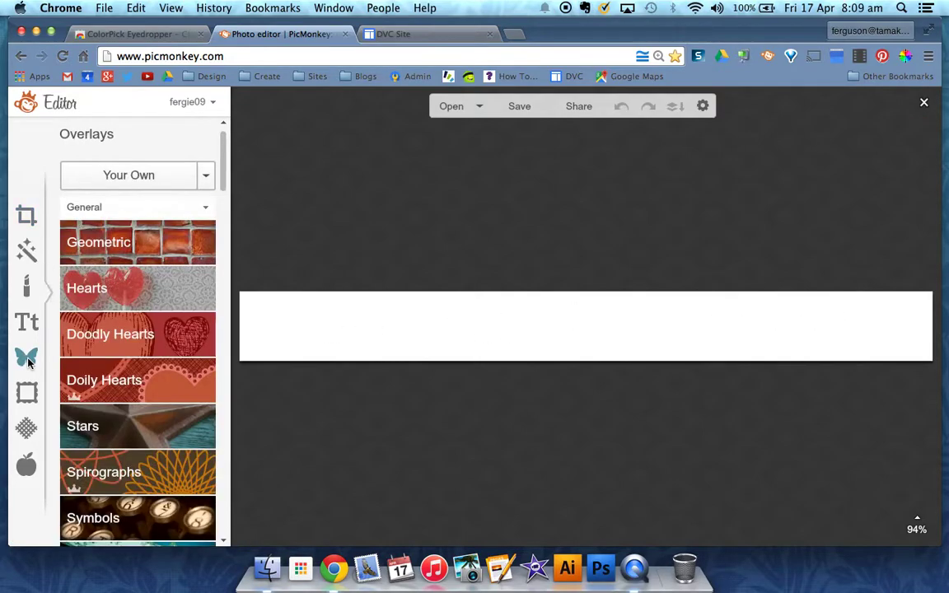
pyautogui.click(130, 176)
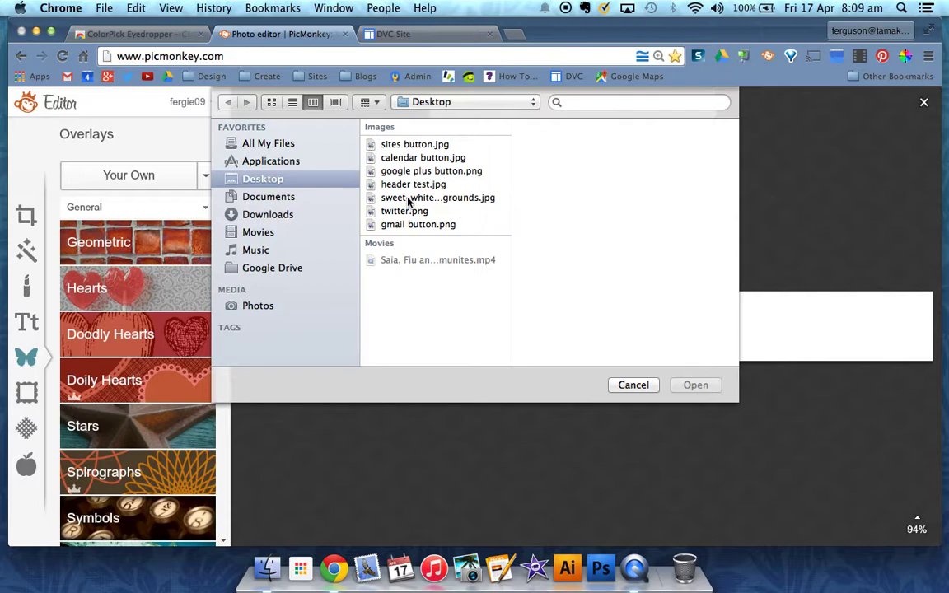
pyautogui.click(372, 198)
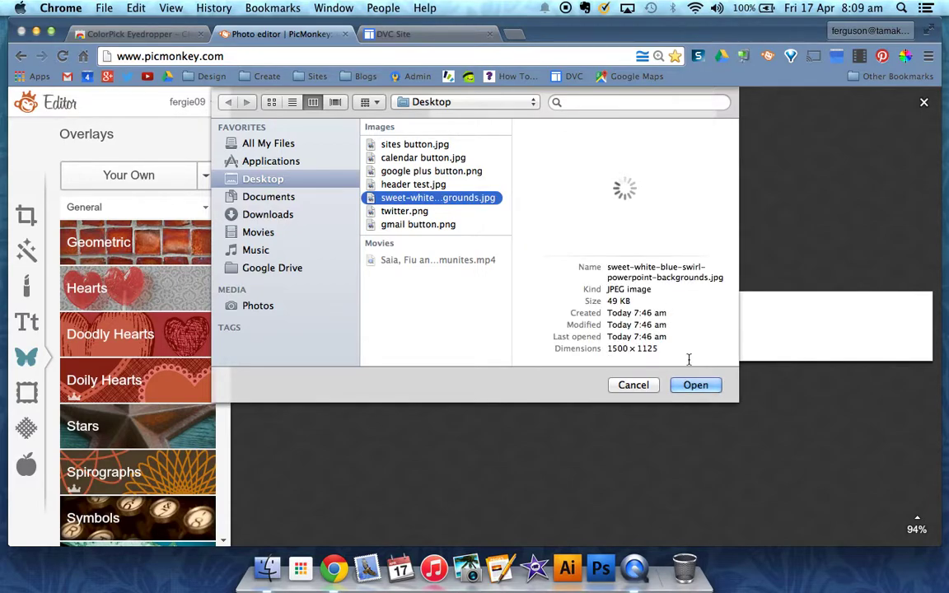
pyautogui.click(692, 386)
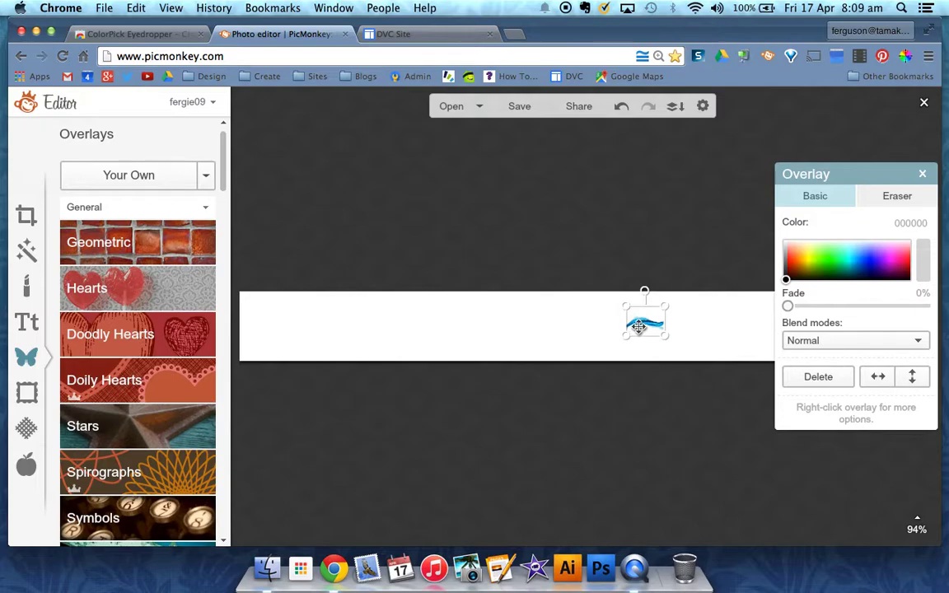
# - Move and stretch the swirl overlay across the full width of the banner
pyautogui.moveTo(642, 323); pyautogui.dragTo(739, 490)
pyautogui.moveTo(498, 465); pyautogui.dragTo(485, 382)
pyautogui.moveTo(524, 327); pyautogui.dragTo(935, 330)
pyautogui.moveTo(563, 313); pyautogui.dragTo(565, 285)
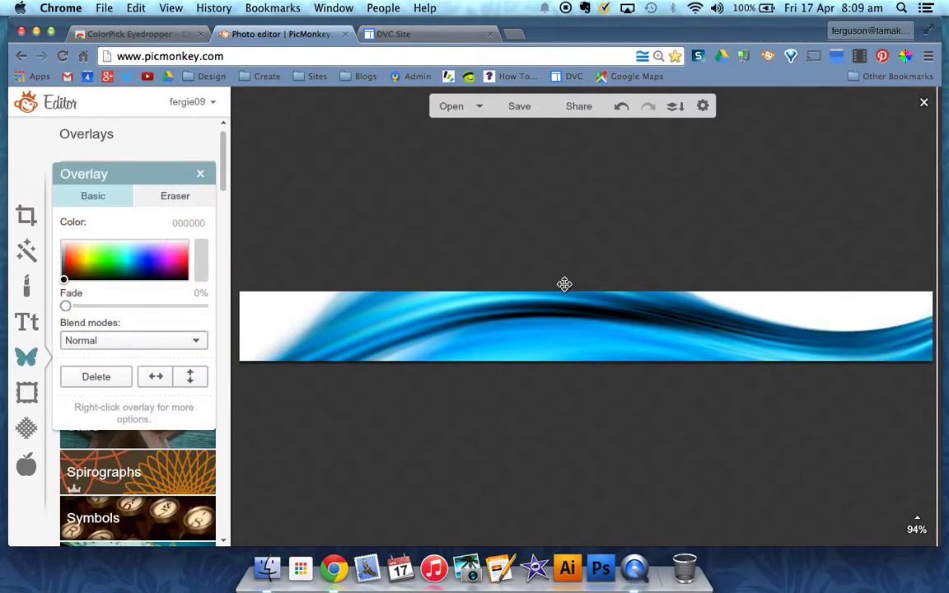
# - Open PicMonkey's save page for the swirl banner, then go back to the DVC Site tab
pyautogui.click(520, 107)
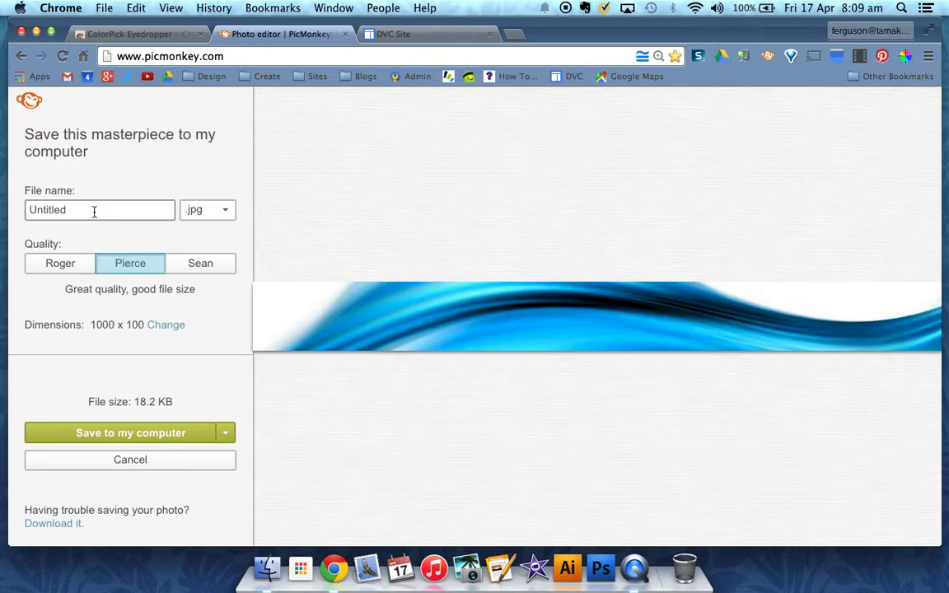
pyautogui.click(397, 38)
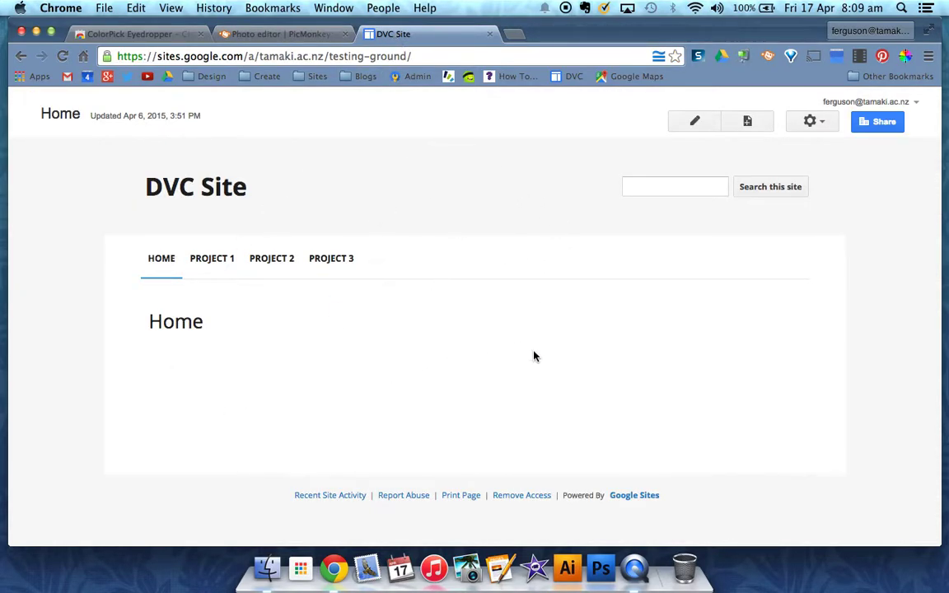
# - Go to Manage site > Themes, Colors, and Fonts and select the site header
pyautogui.click(820, 124)
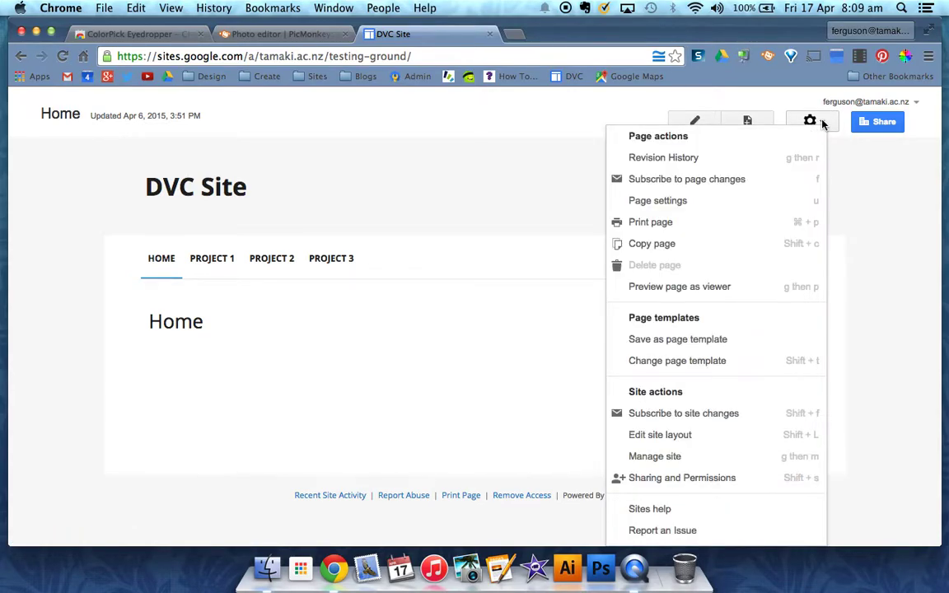
pyautogui.click(655, 457)
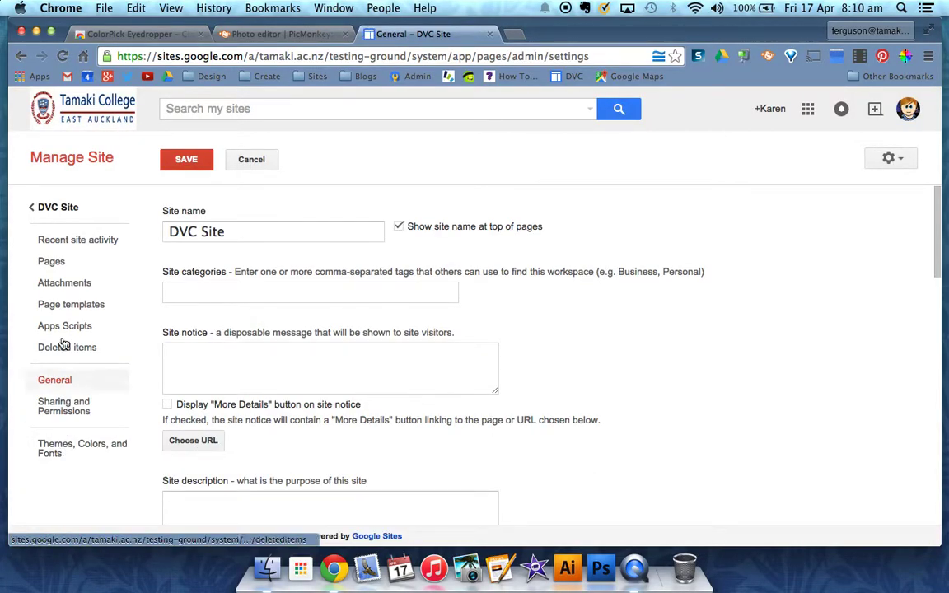
pyautogui.click(73, 447)
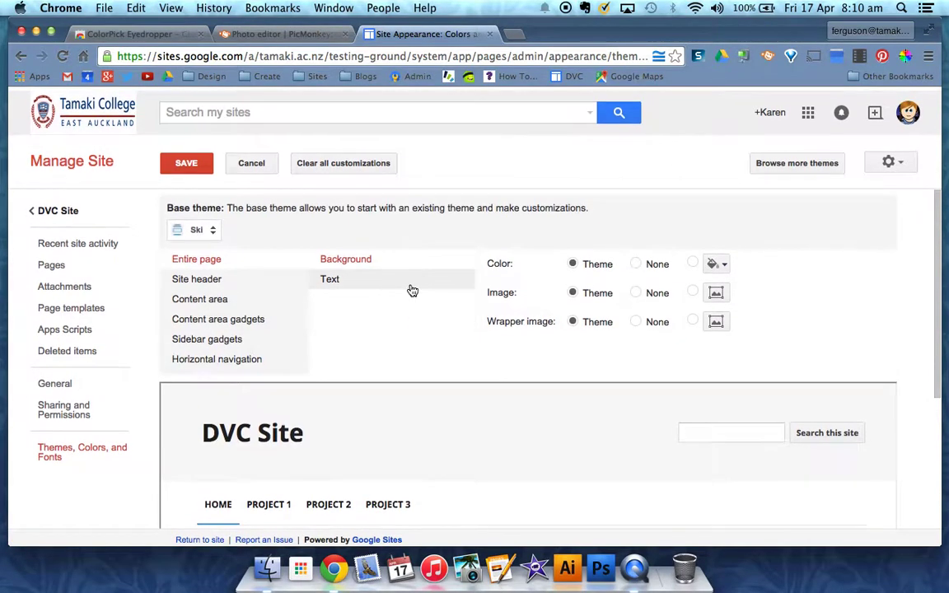
pyautogui.click(189, 277)
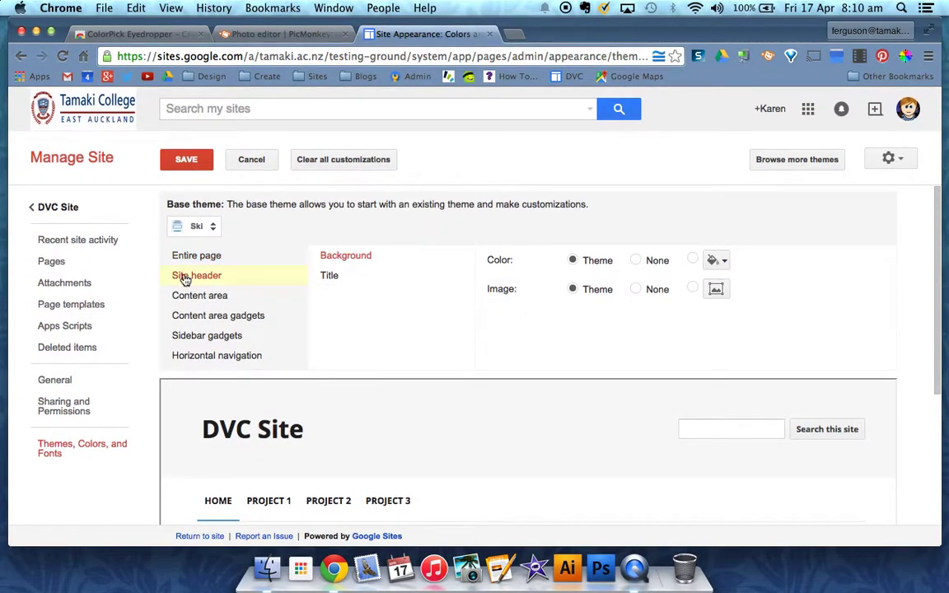
# - Set header test.jpg as the custom image for the header background
pyautogui.click(373, 261)
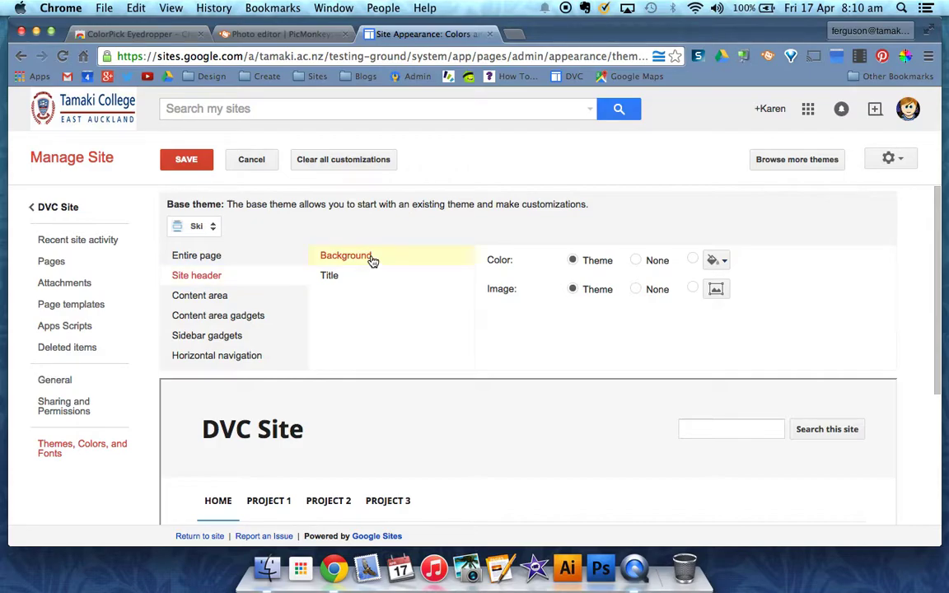
pyautogui.click(715, 289)
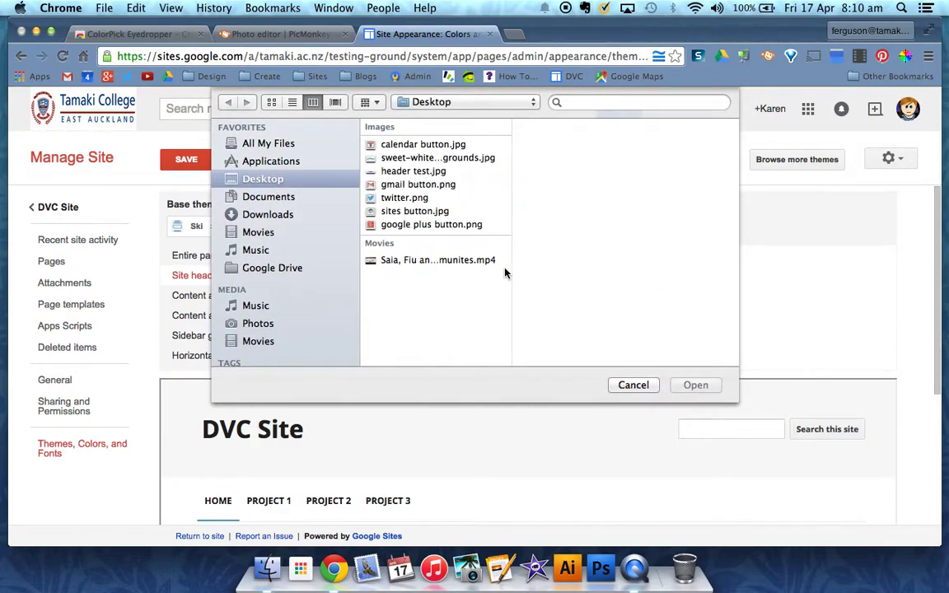
pyautogui.click(412, 172)
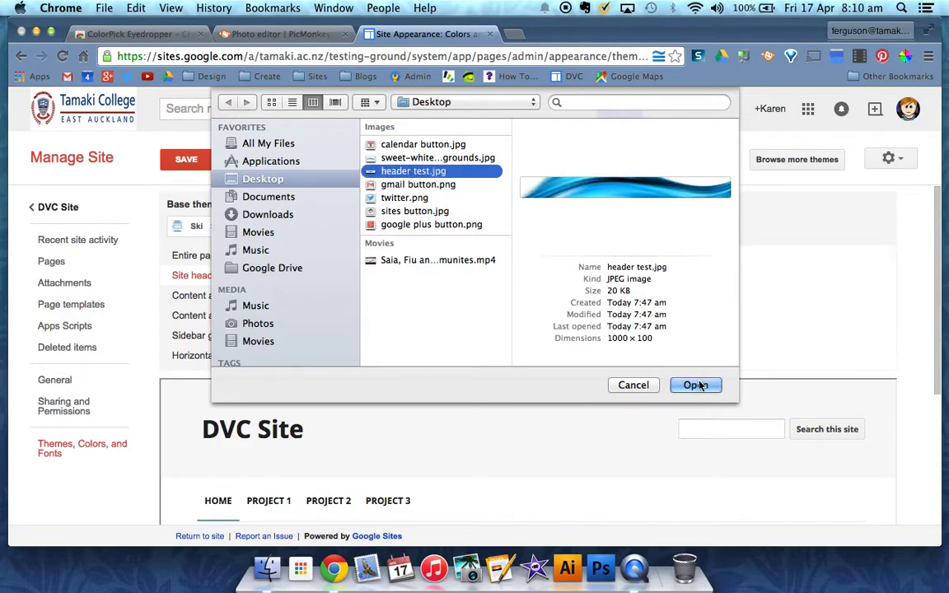
pyautogui.click(694, 385)
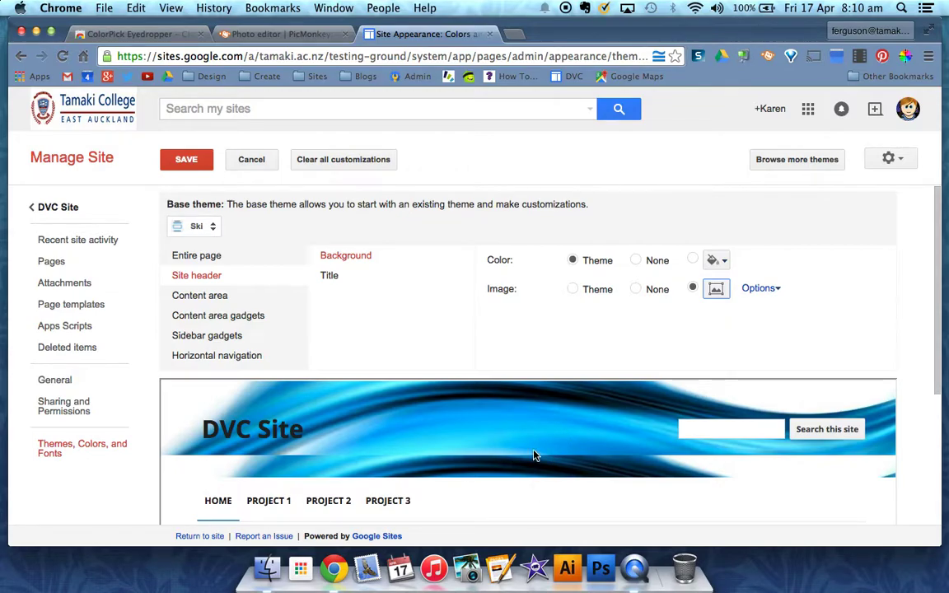
# - Set the header image's Repeat option to none and save the changes
pyautogui.click(775, 289)
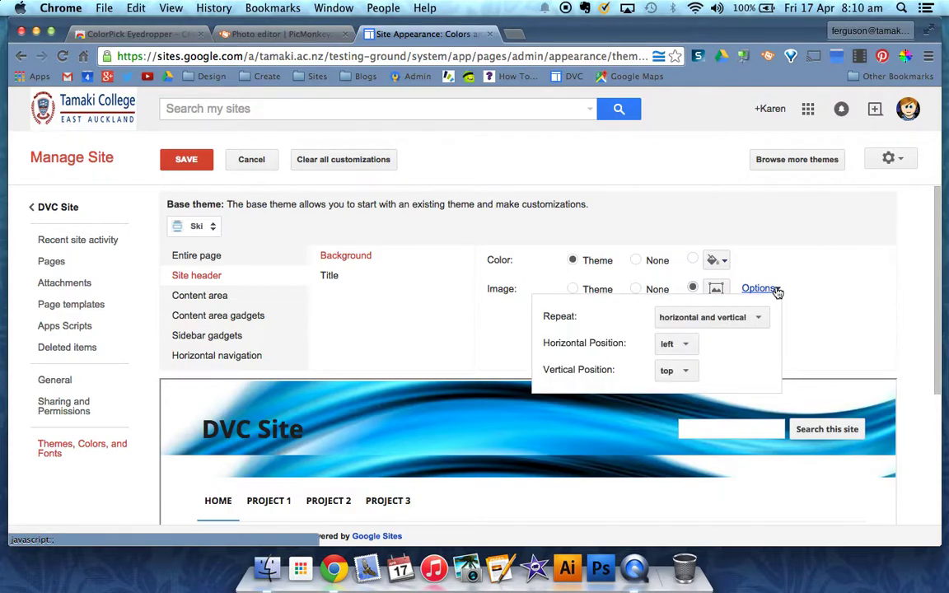
pyautogui.click(760, 319)
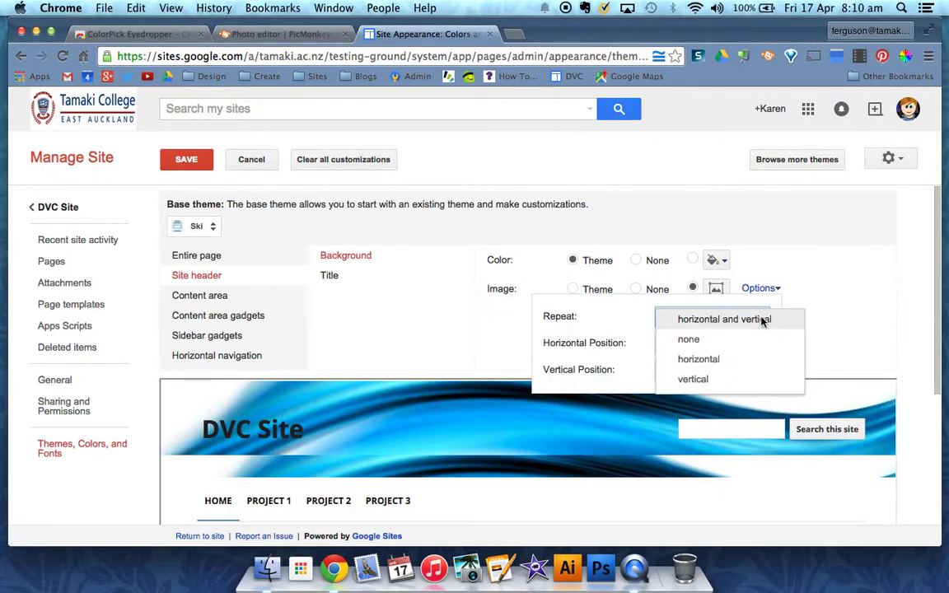
pyautogui.click(689, 341)
pyautogui.click(689, 341)
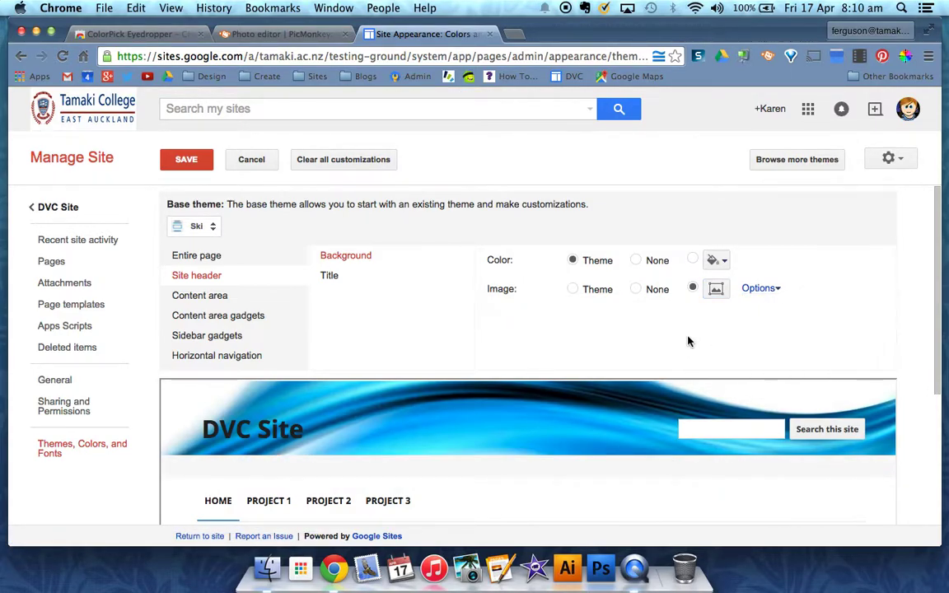
pyautogui.click(774, 292)
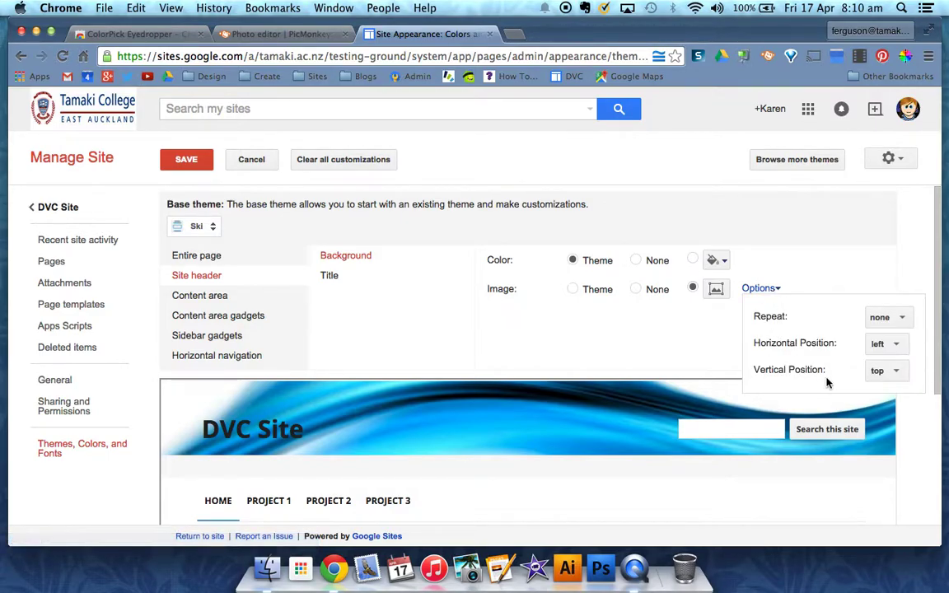
pyautogui.click(691, 344)
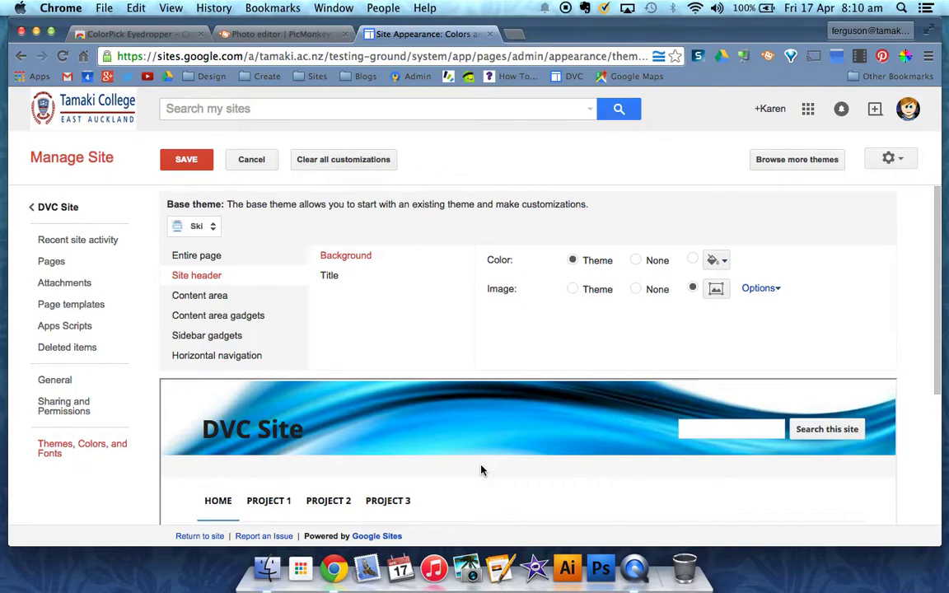
pyautogui.click(188, 165)
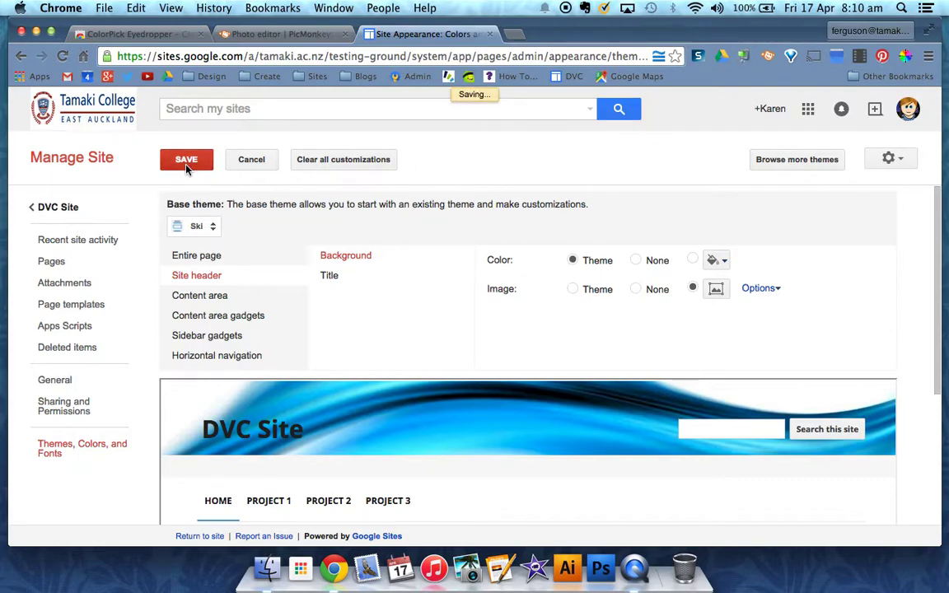
# - Return to DVC Site home, then reopen Manage site > Themes, Colors, and Fonts
pyautogui.click(53, 208)
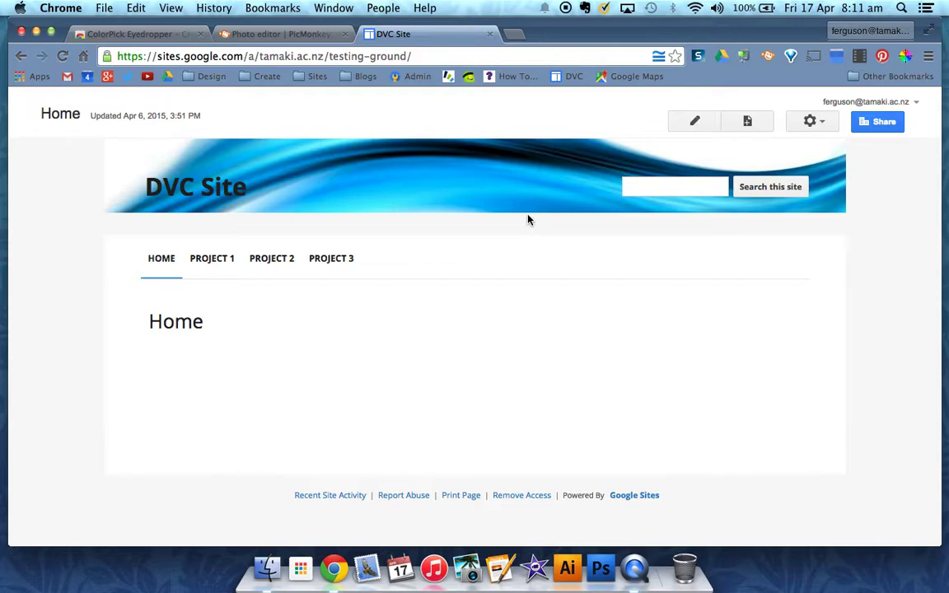
pyautogui.click(808, 121)
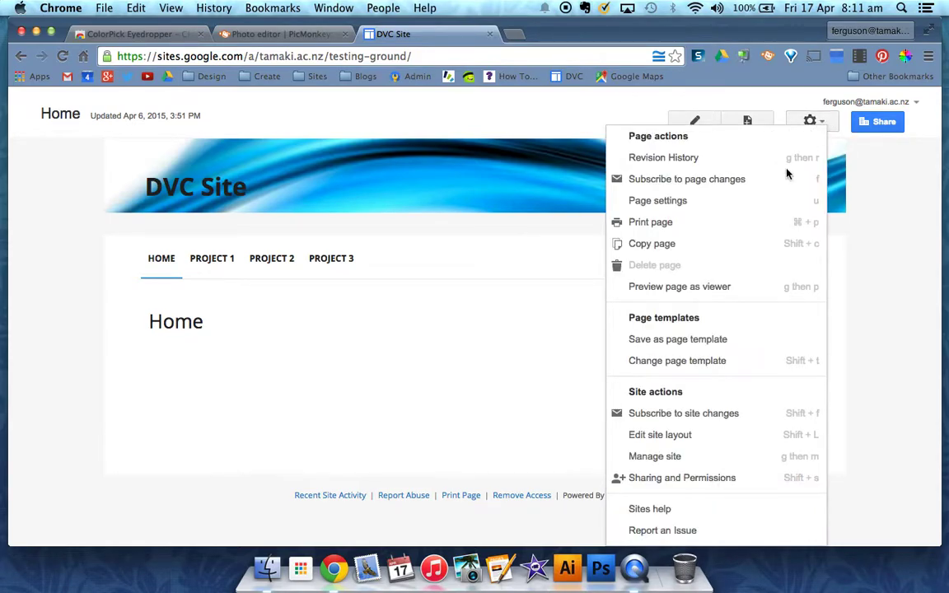
pyautogui.click(673, 457)
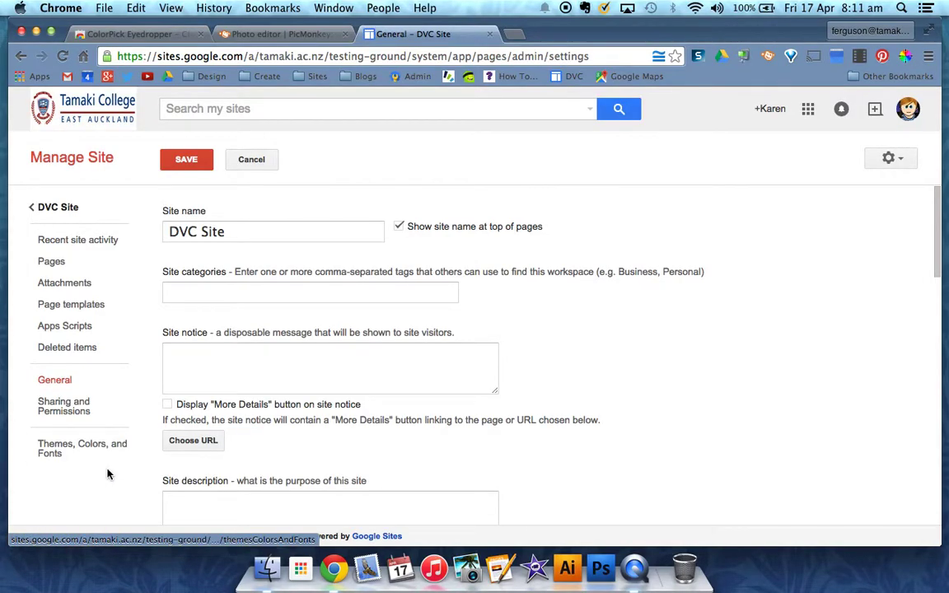
pyautogui.click(69, 448)
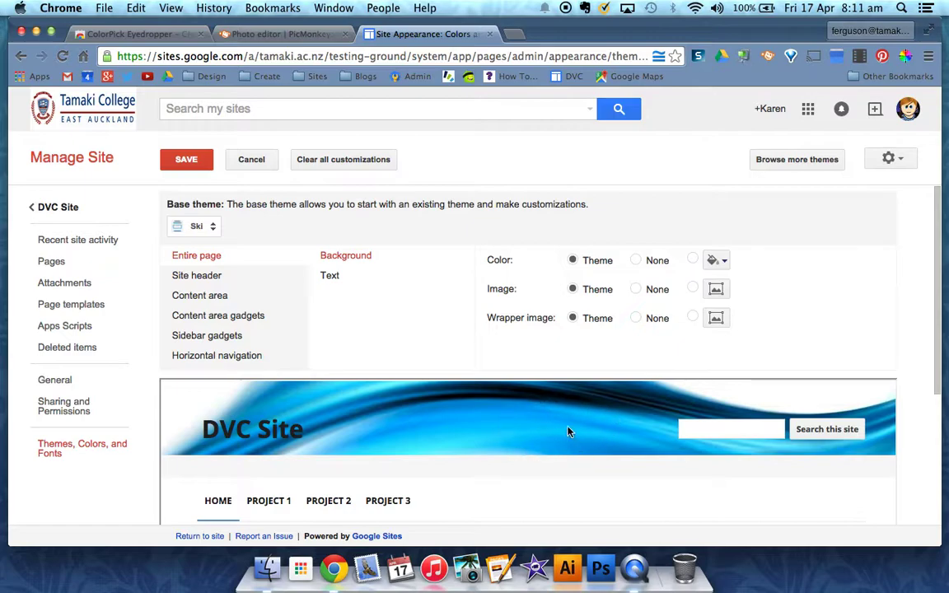
pyautogui.click(723, 260)
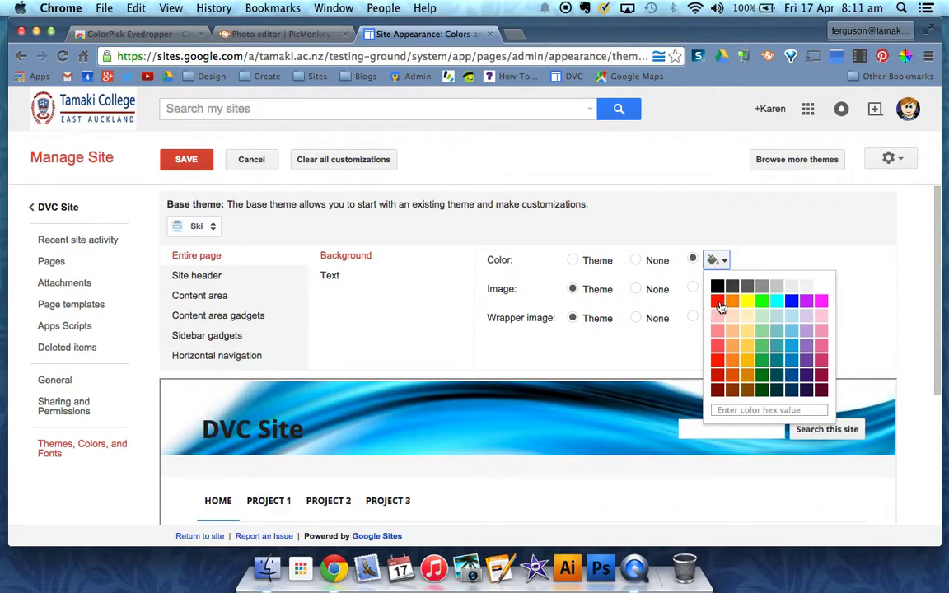
pyautogui.click(787, 264)
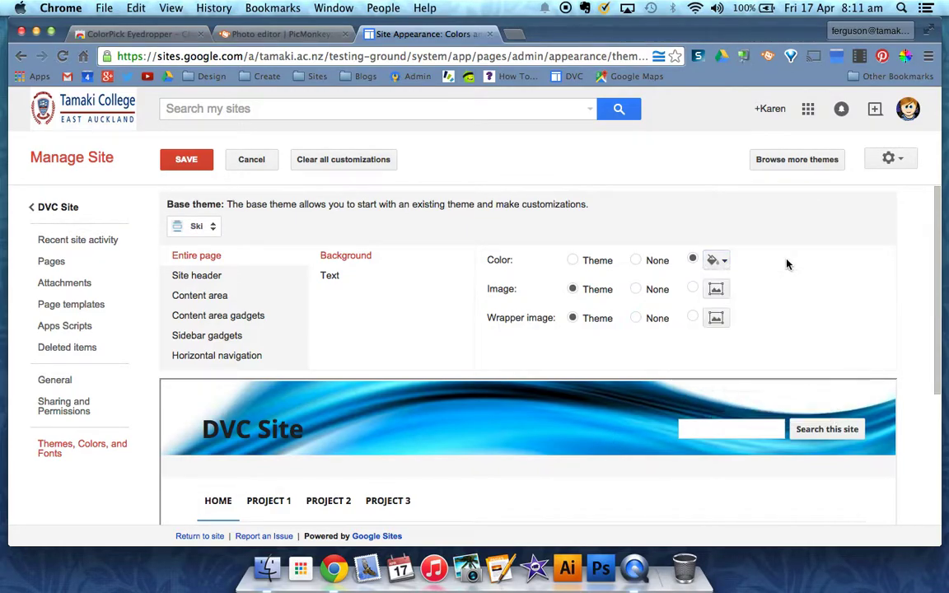
pyautogui.click(907, 58)
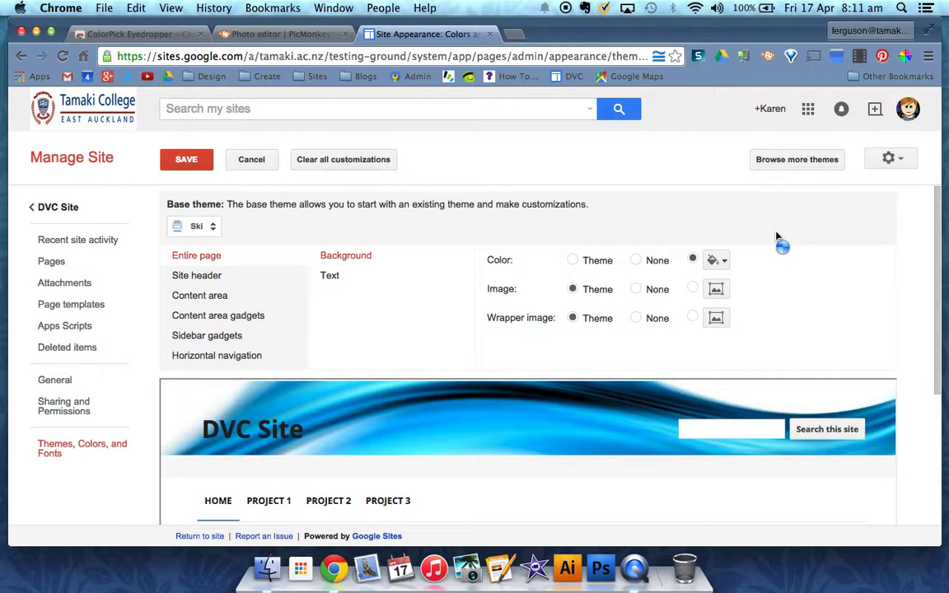
pyautogui.click(905, 57)
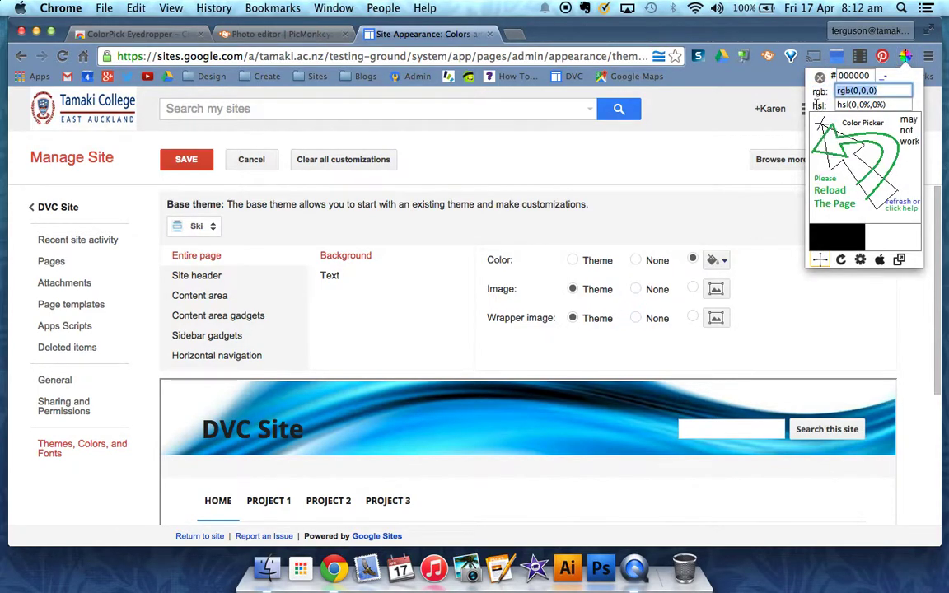
pyautogui.click(62, 56)
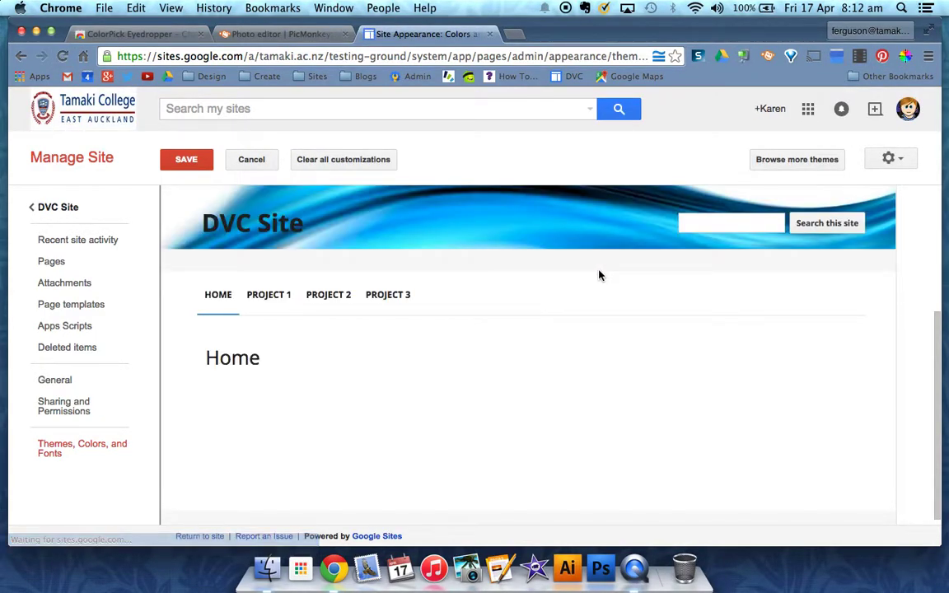
pyautogui.scroll(5, 599, 275)
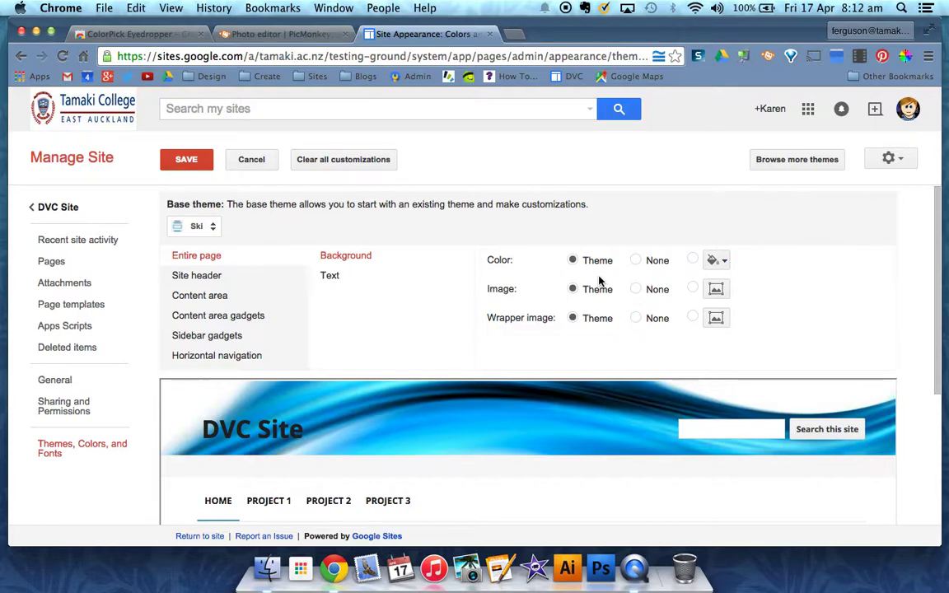
# - Use ColorPick Eyedropper on the header swirl to read blue 11B6FA, then close the readout
pyautogui.click(906, 58)
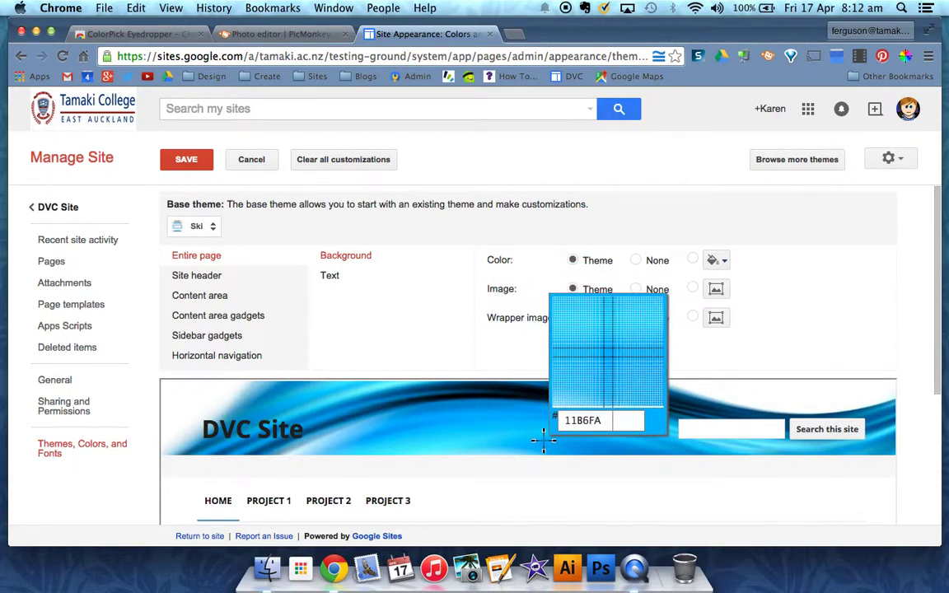
pyautogui.click(544, 439)
pyautogui.press('super+c')
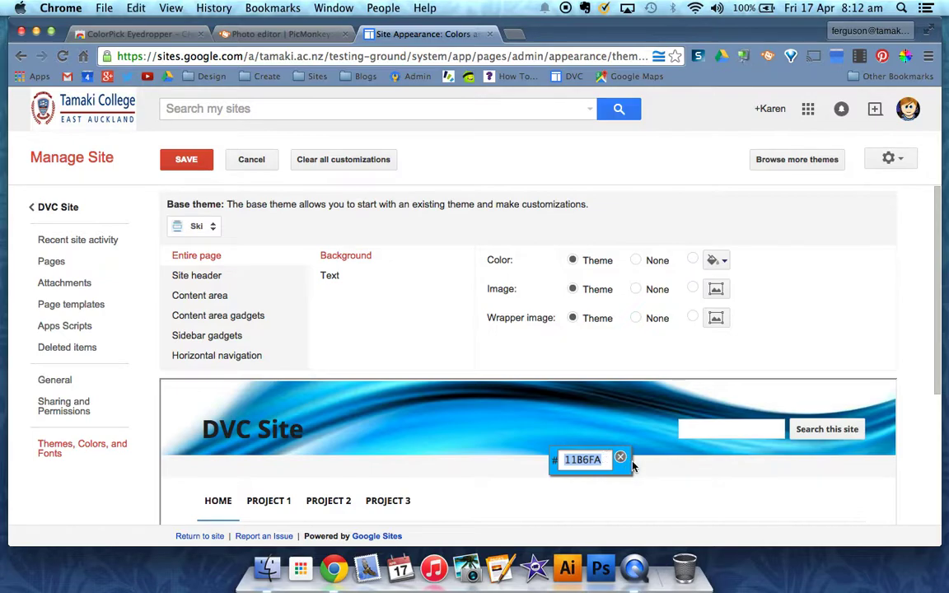
pyautogui.click(621, 457)
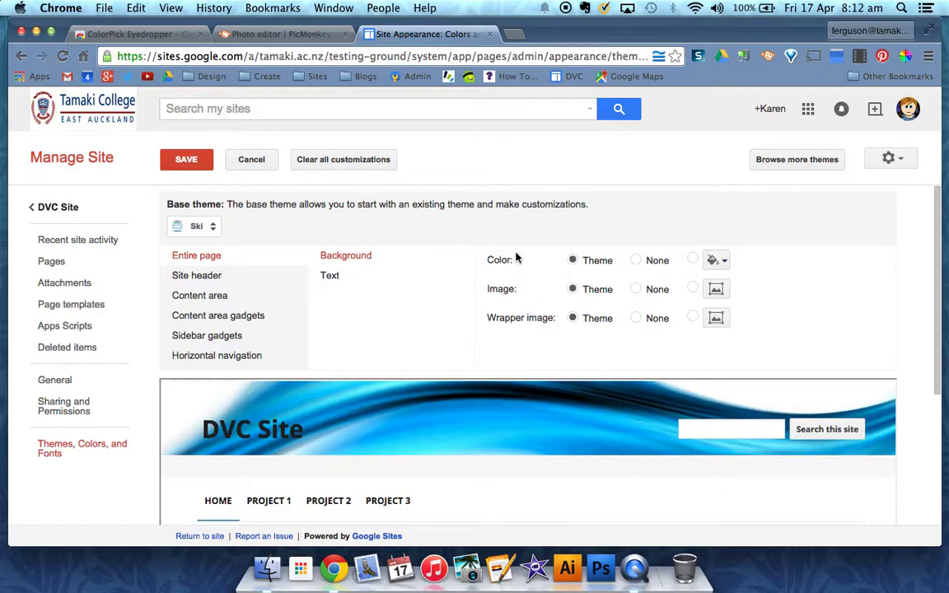
# - Paste 11B6FA as the entire page background colour, save, and view the DVC Site home page
pyautogui.click(722, 261)
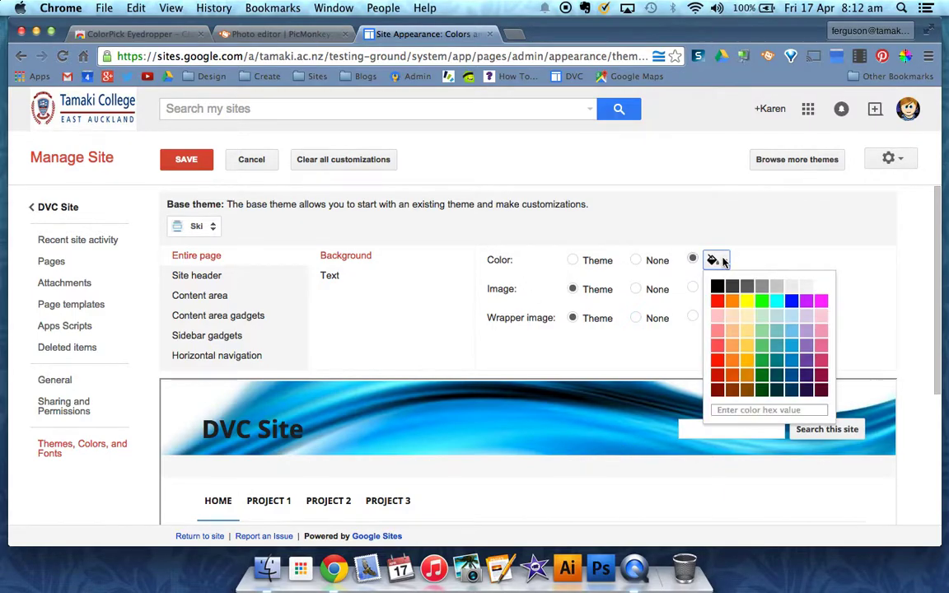
pyautogui.click(732, 412)
pyautogui.press('super+v')
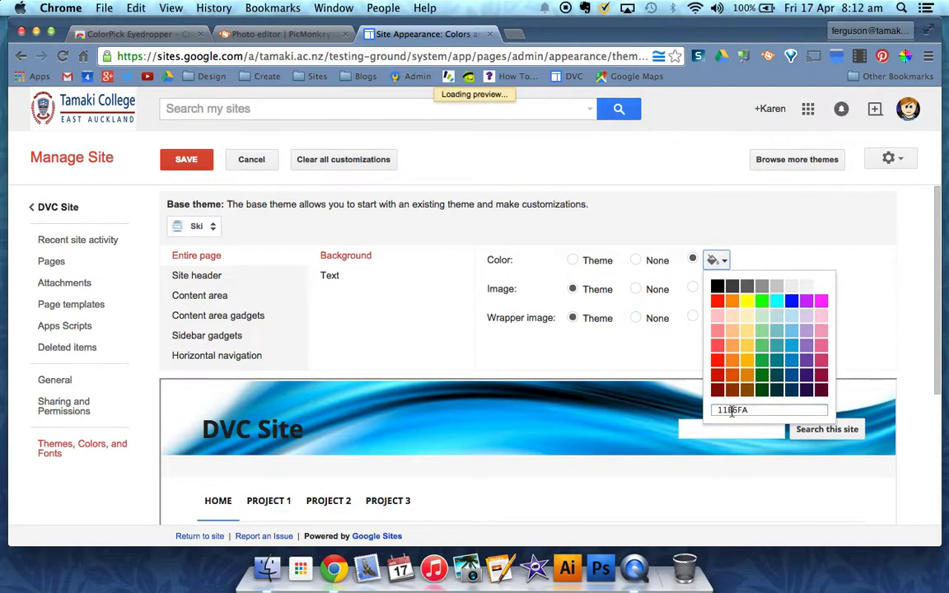
pyautogui.press('Return')
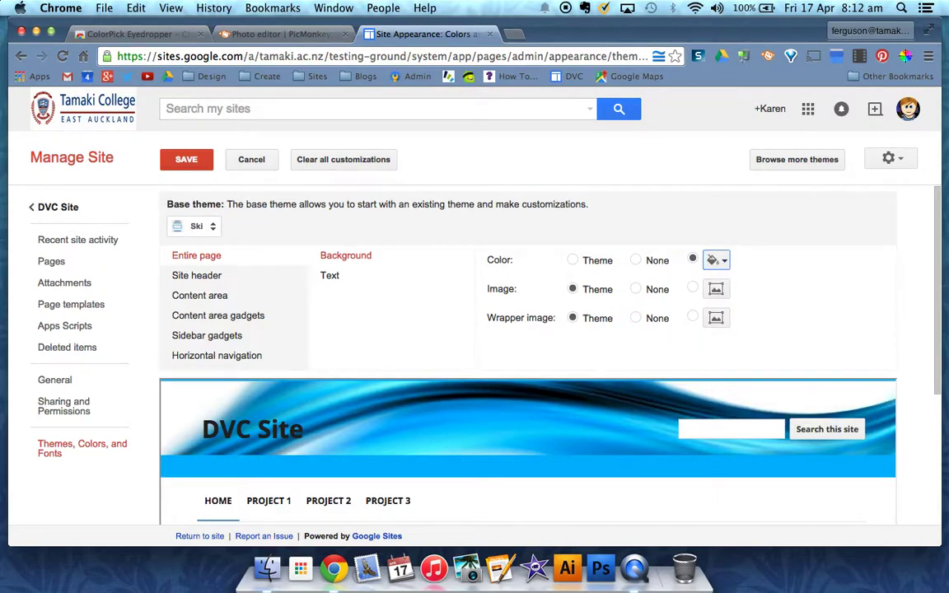
pyautogui.click(188, 160)
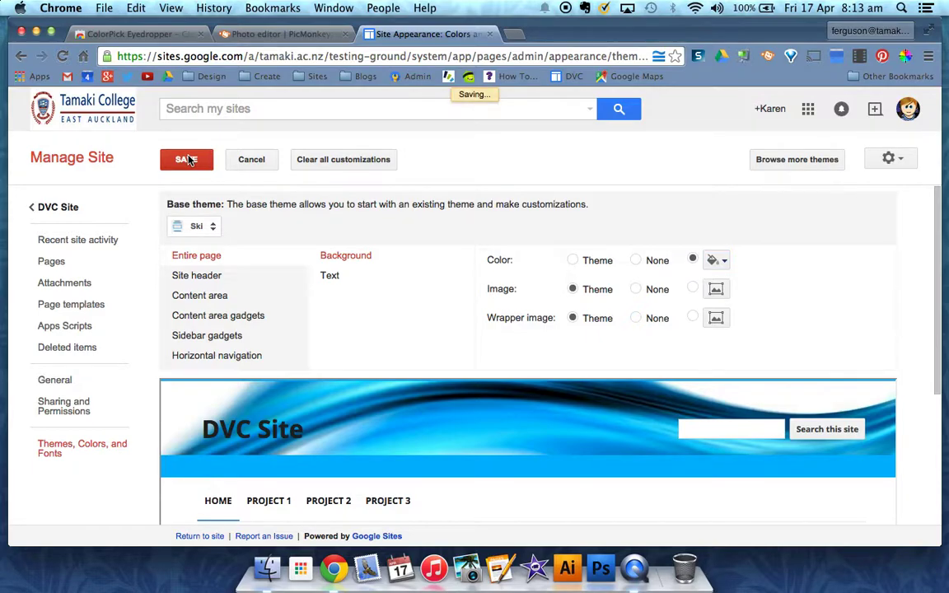
pyautogui.click(61, 210)
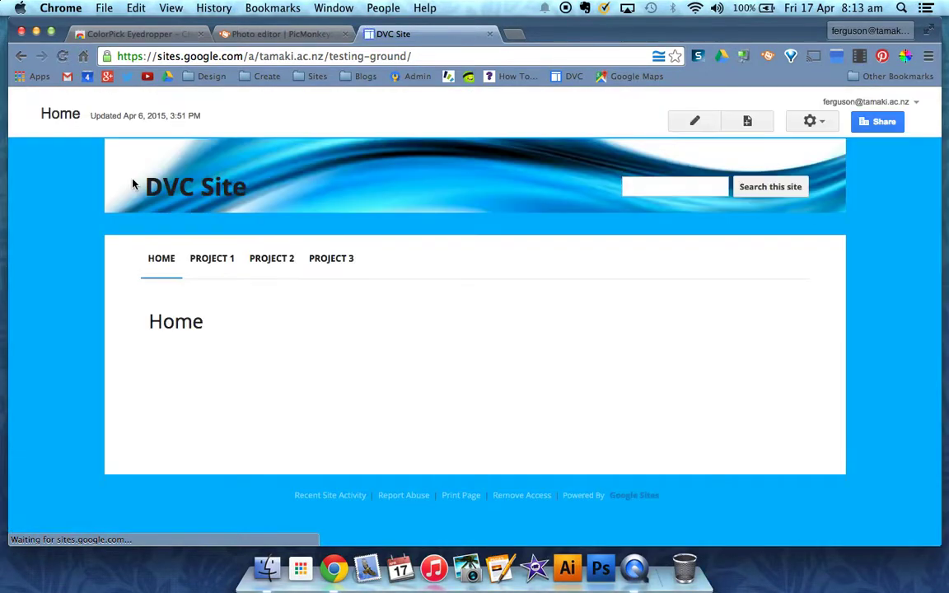